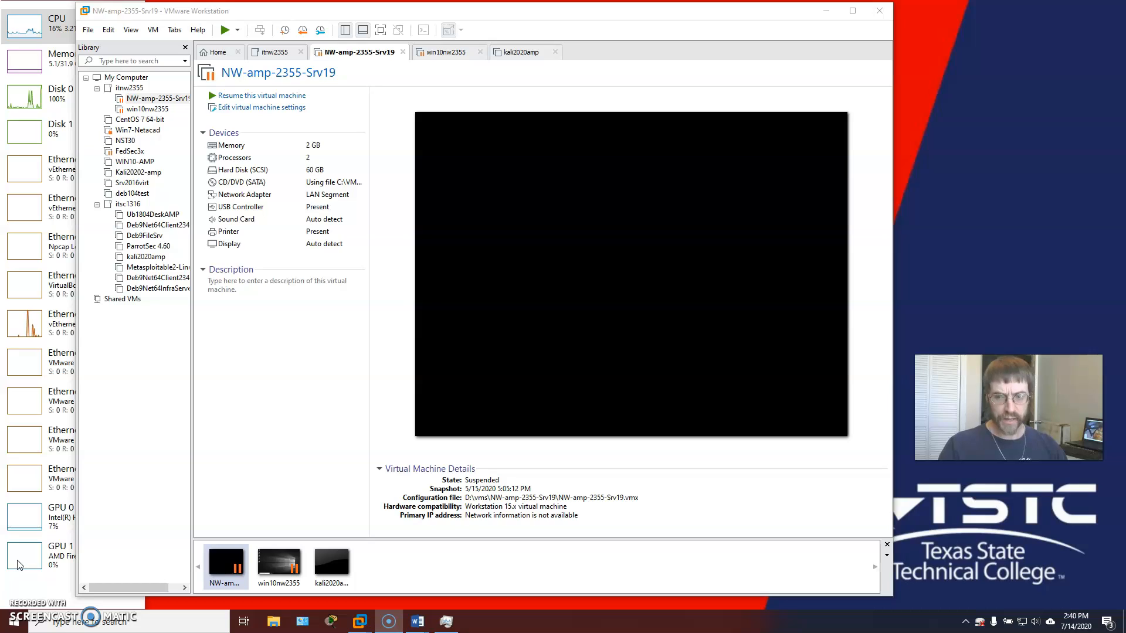
# - Resume NW-amp-2355-Srv19 and win10nw2355, dismiss the power-operation error, and return to NW-amp-2355-Srv19
pyautogui.click(19, 557)
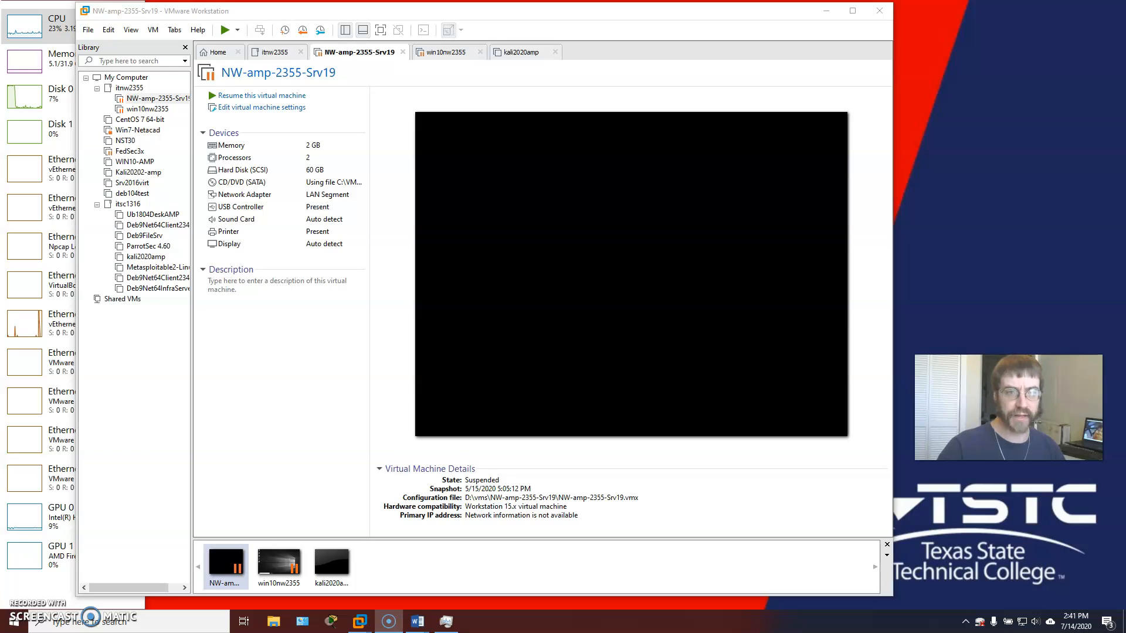
pyautogui.click(283, 96)
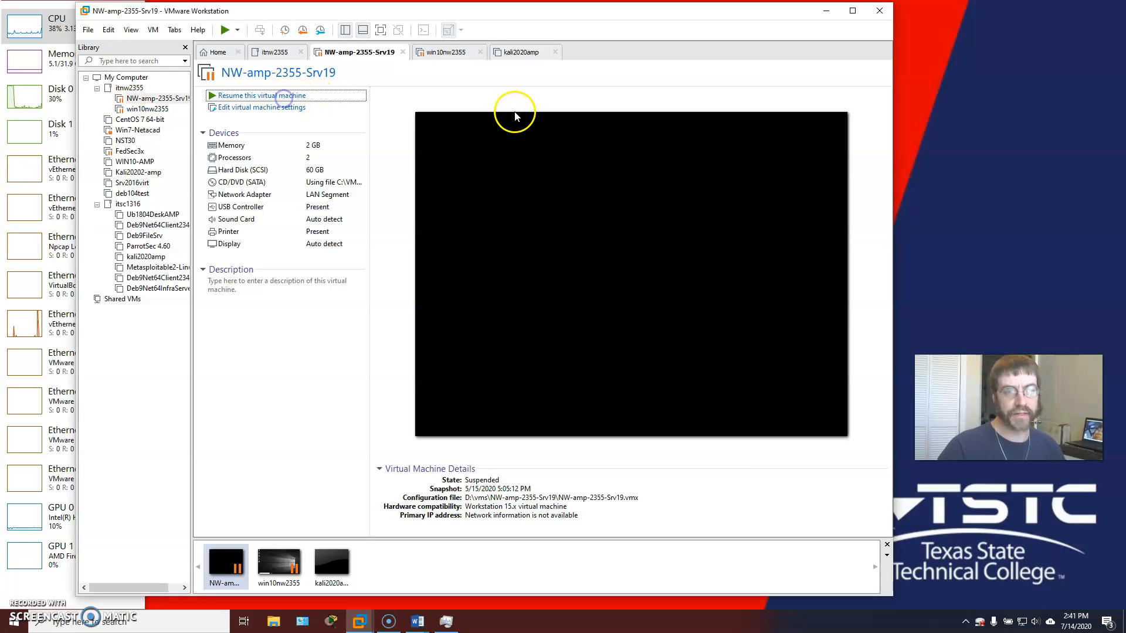
pyautogui.click(438, 53)
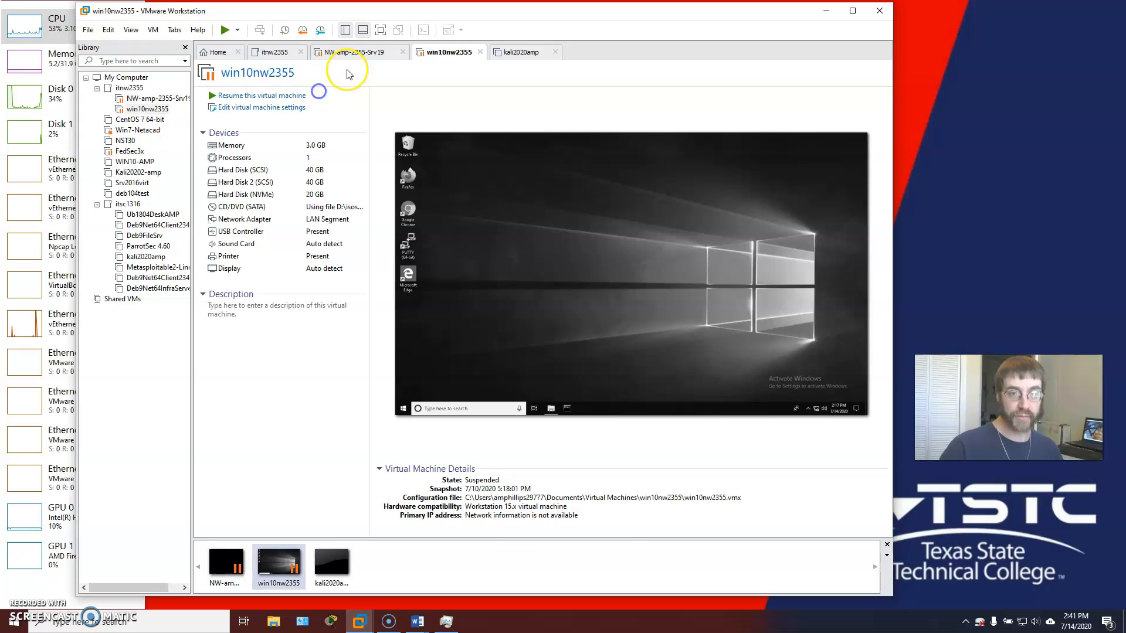
pyautogui.click(277, 95)
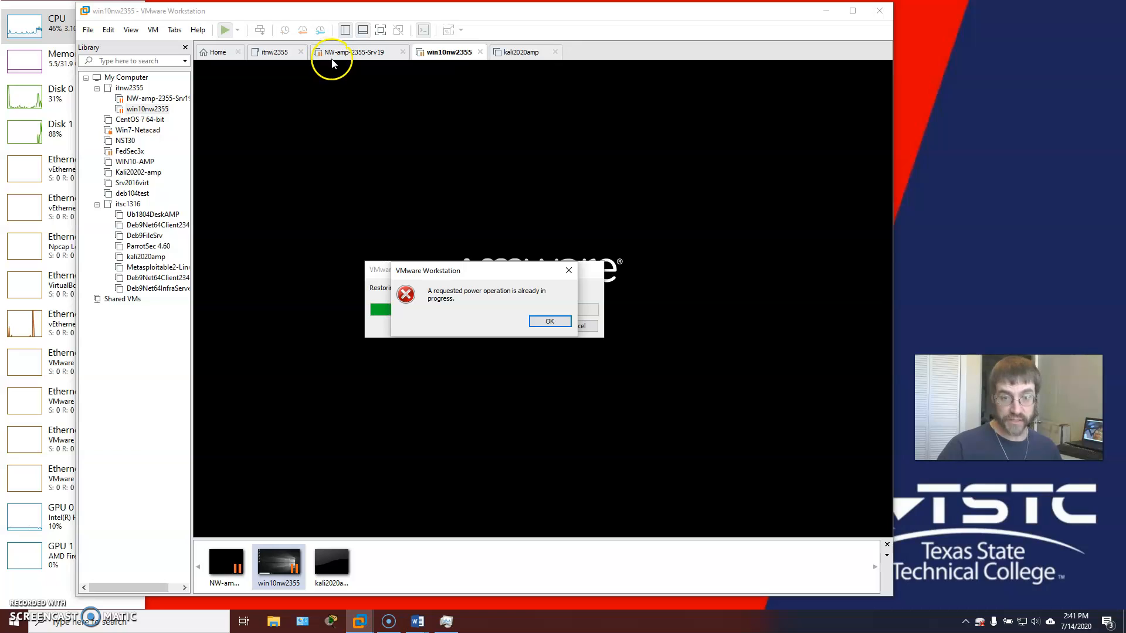
pyautogui.click(548, 321)
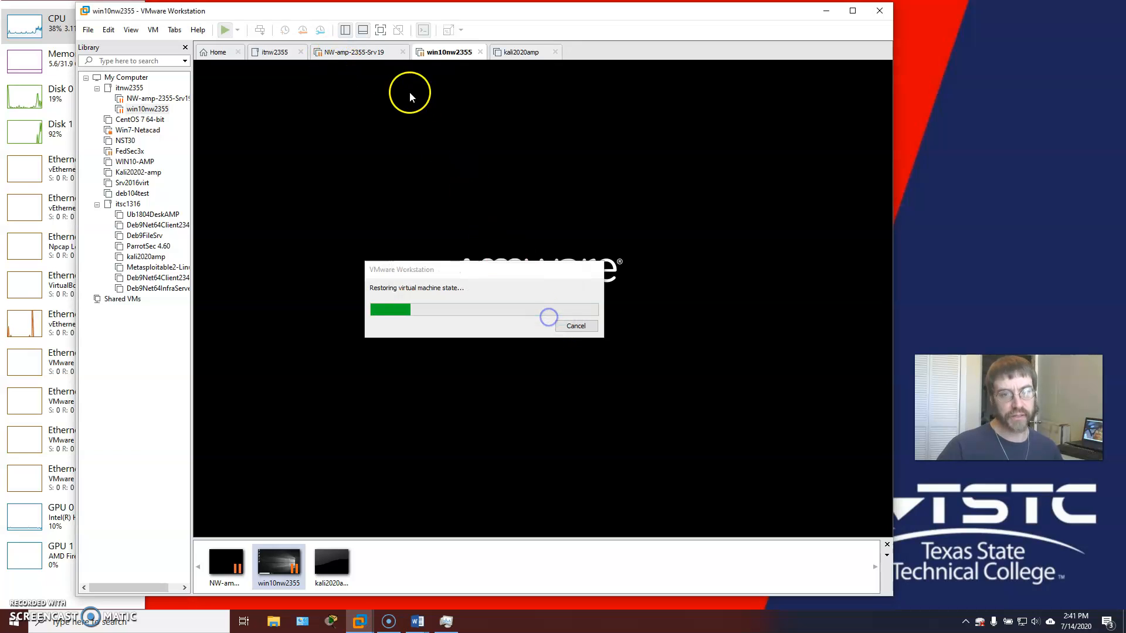
pyautogui.click(369, 53)
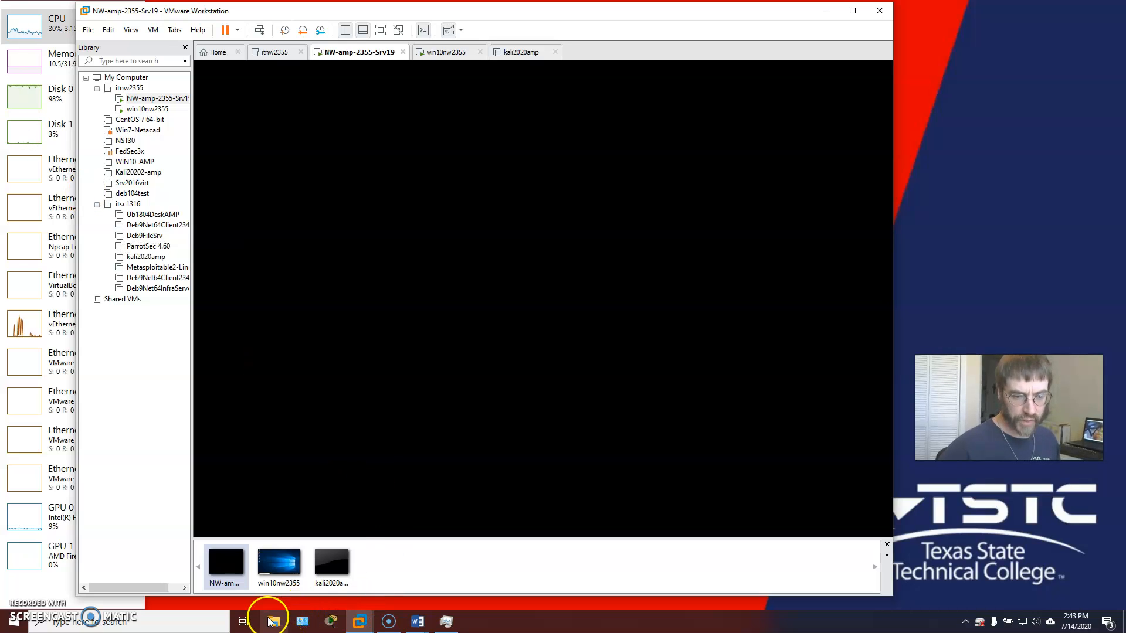
# - Browse the D:\isos folder in File Explorer, minimize it, and shift the VMware window left
pyautogui.click(372, 427)
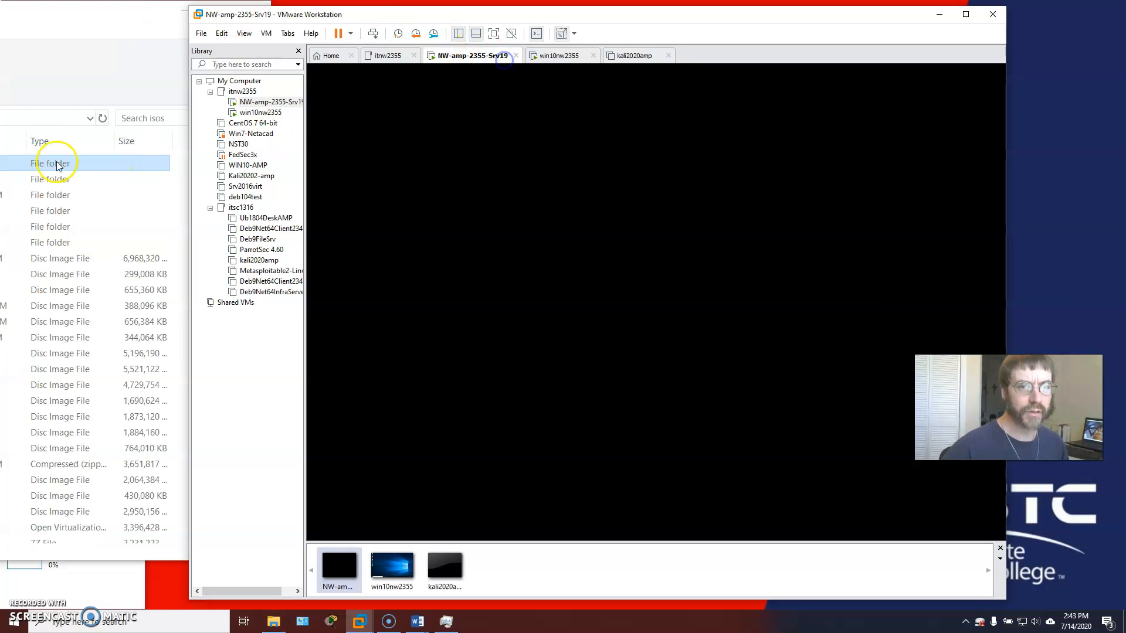
pyautogui.moveTo(80, 13); pyautogui.dragTo(767, 75)
pyautogui.scroll(-4, 464, 269)
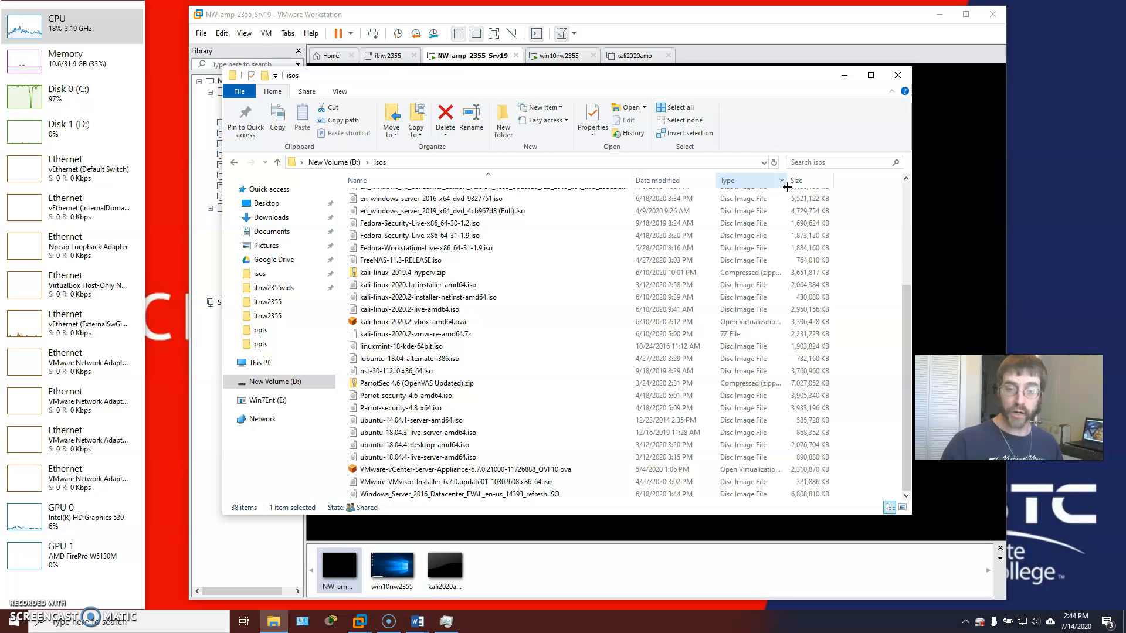
pyautogui.click(845, 75)
pyautogui.moveTo(733, 19); pyautogui.dragTo(609, 13)
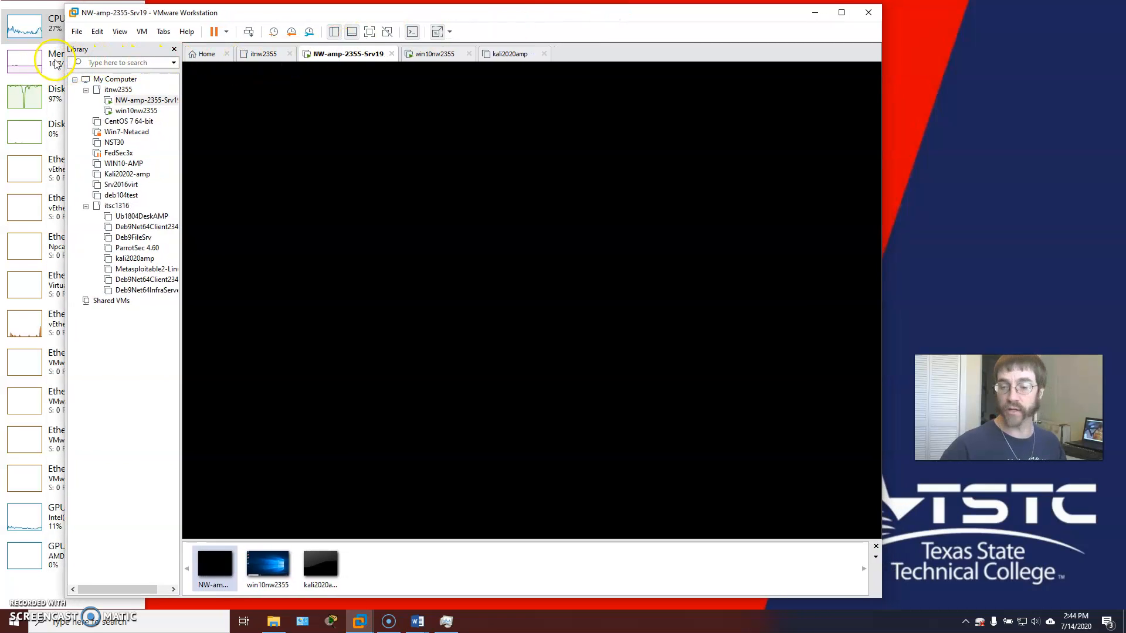
# - Start a Typical new virtual machine using the detected ESXi 6.7.0 installer ISO
pyautogui.click(142, 31)
pyautogui.moveTo(111, 34)
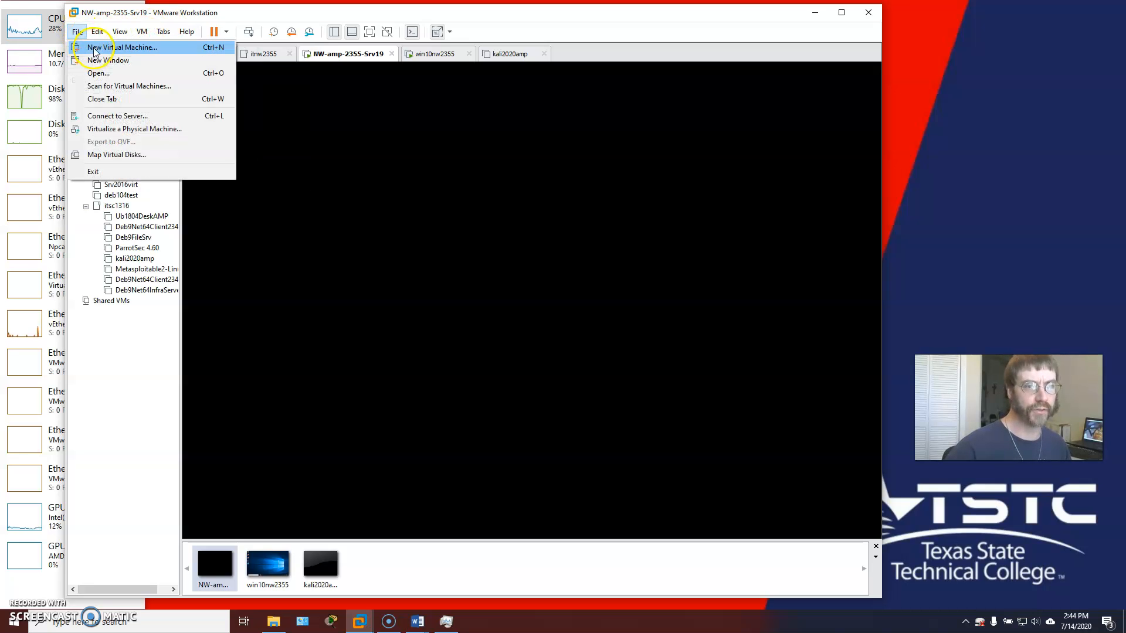
pyautogui.click(95, 47)
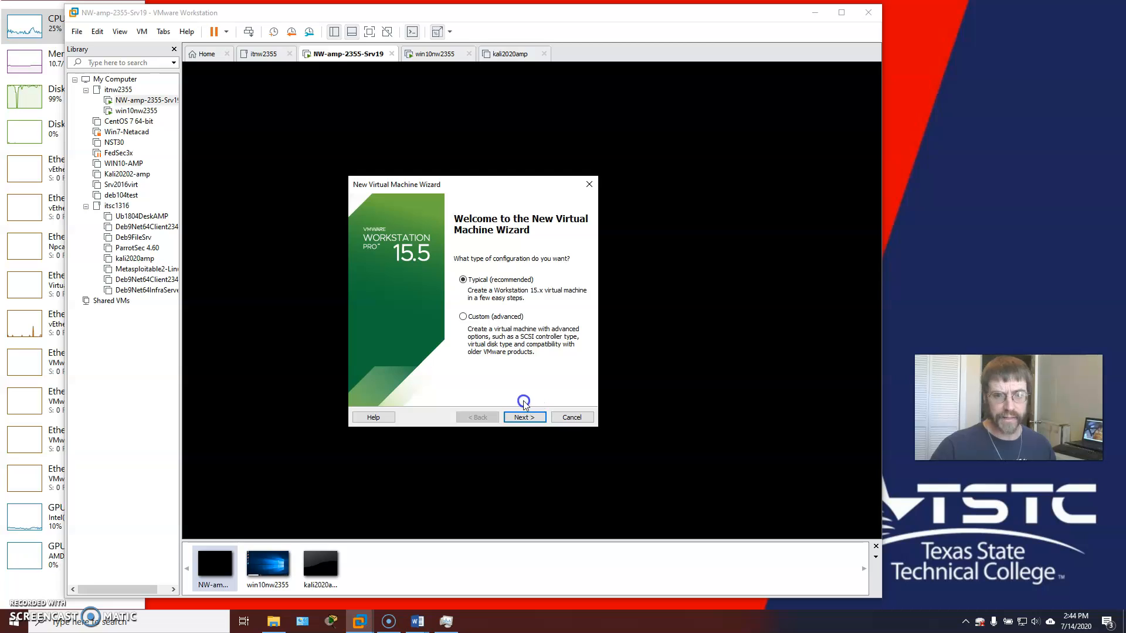
pyautogui.click(538, 413)
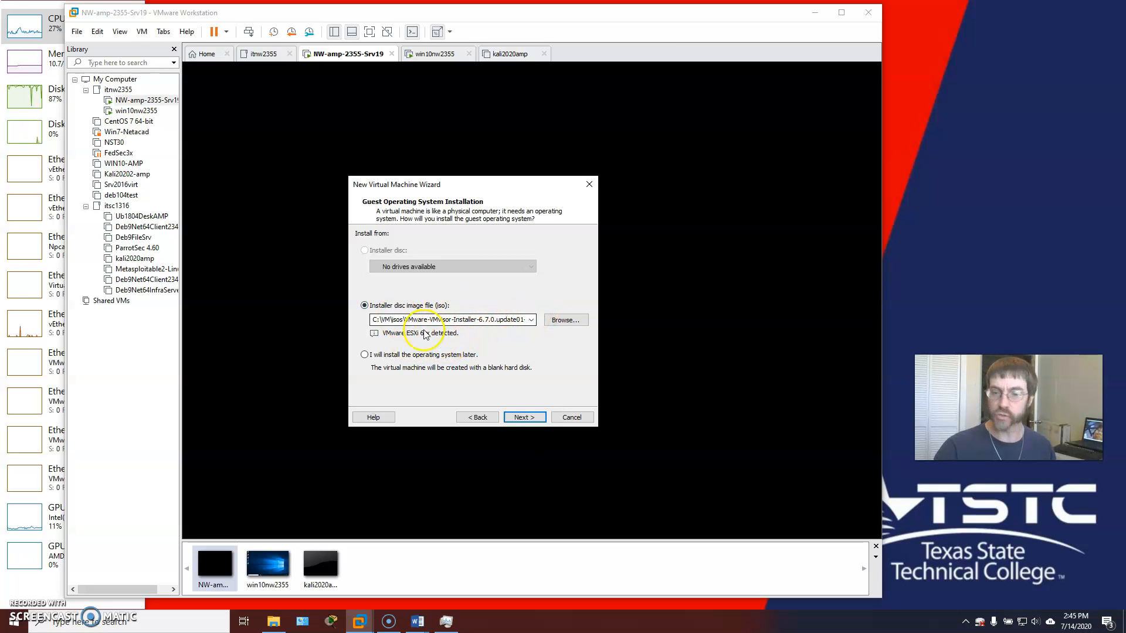
pyautogui.click(521, 418)
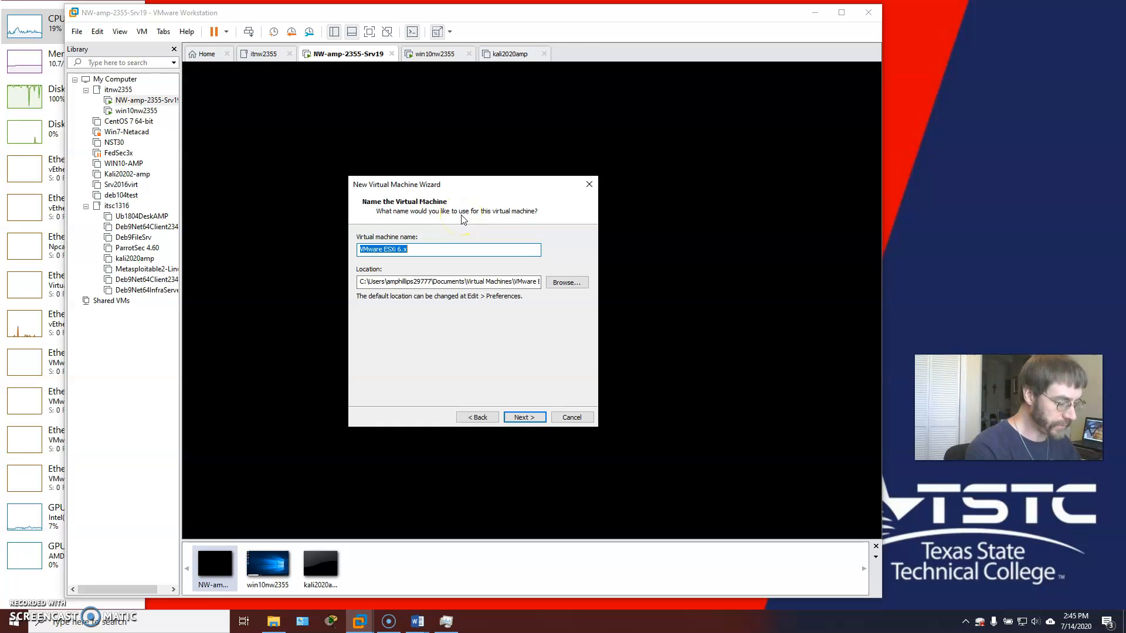
# - Name the virtual machine esxi-67-amp-1 and open This PC in File Explorer
pyautogui.write('esxi')
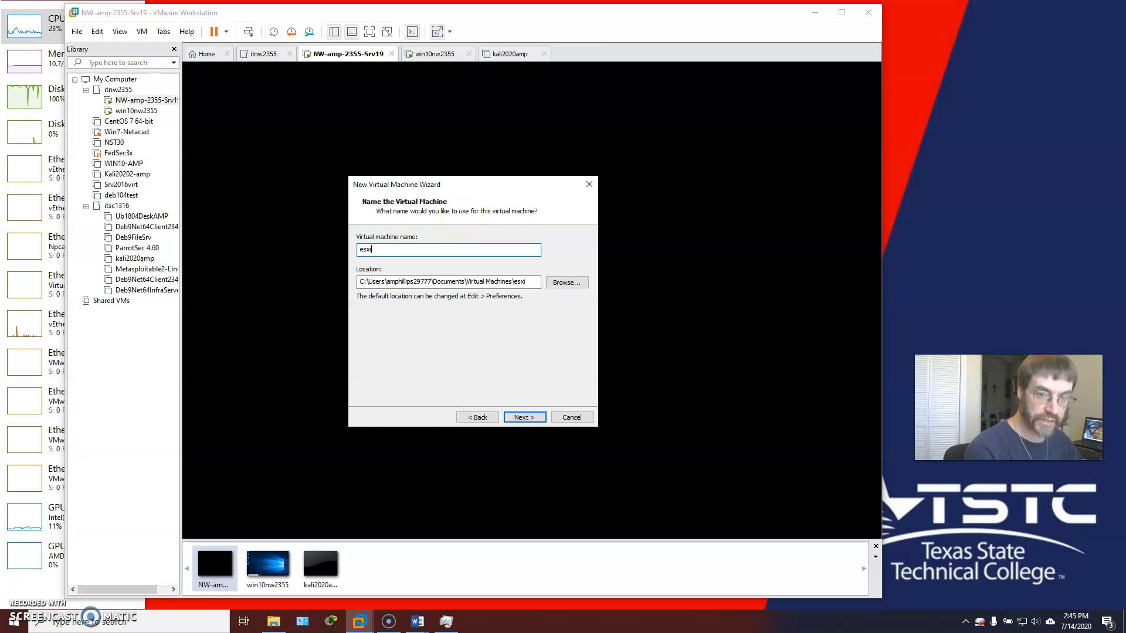
pyautogui.write('-67-amp-1')
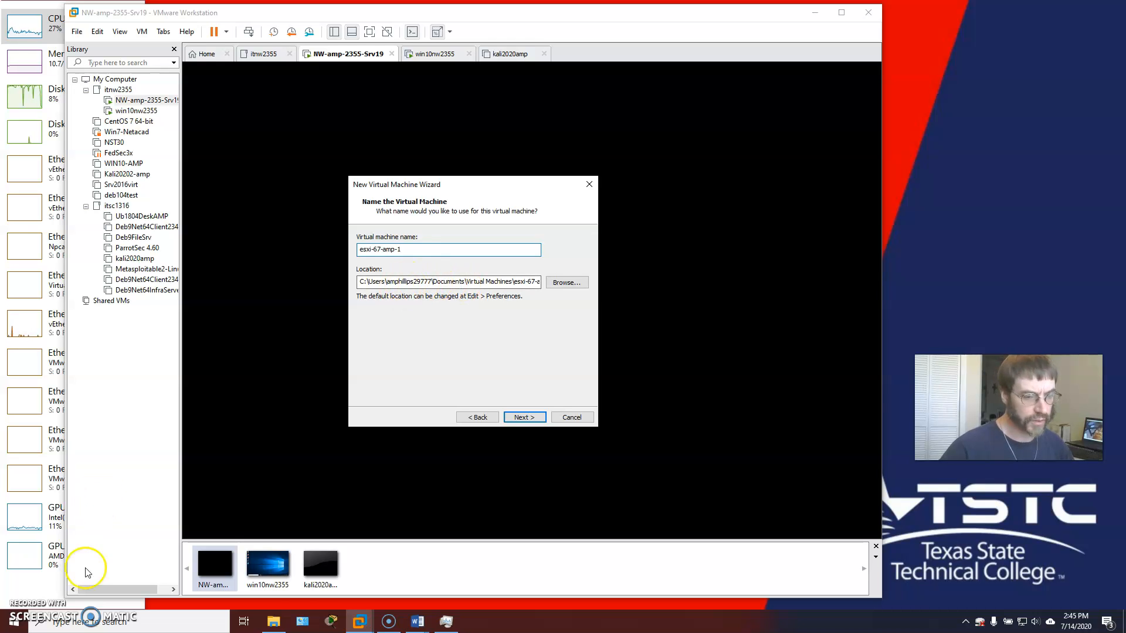
pyautogui.click(273, 622)
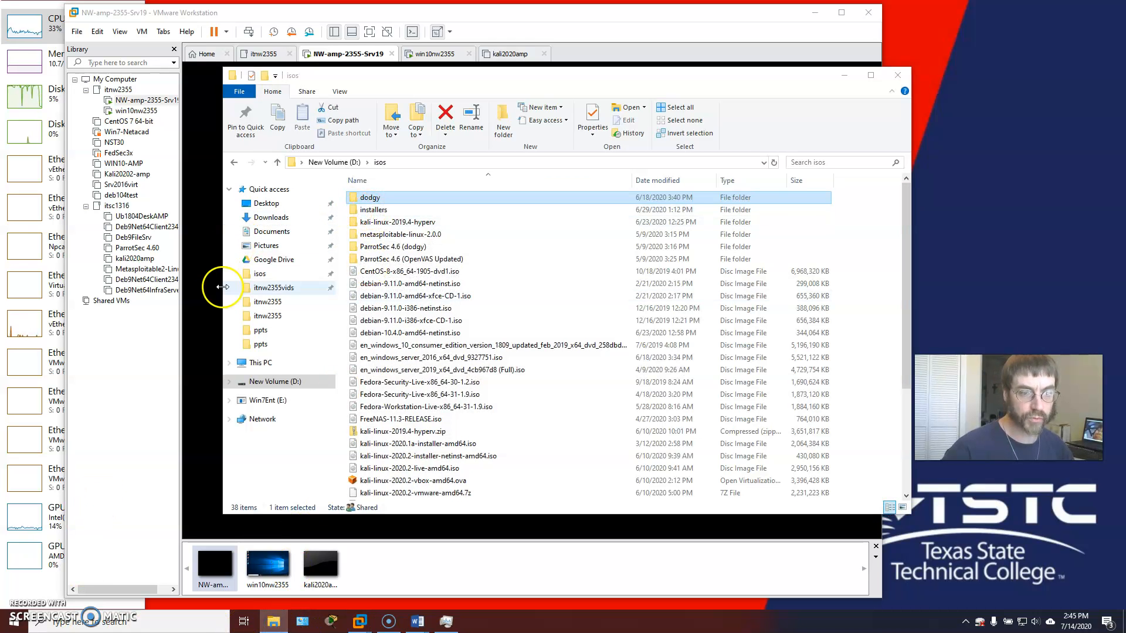
pyautogui.click(261, 363)
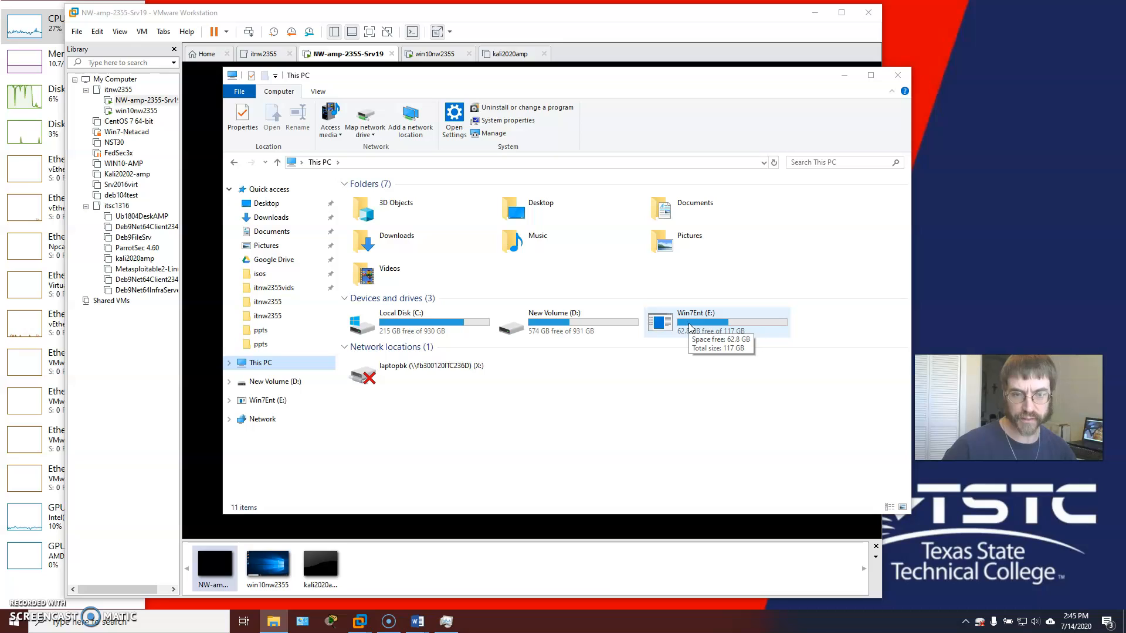
# - Check that New Volume (D:) has 574 GB free of 931 GB
pyautogui.click(562, 329)
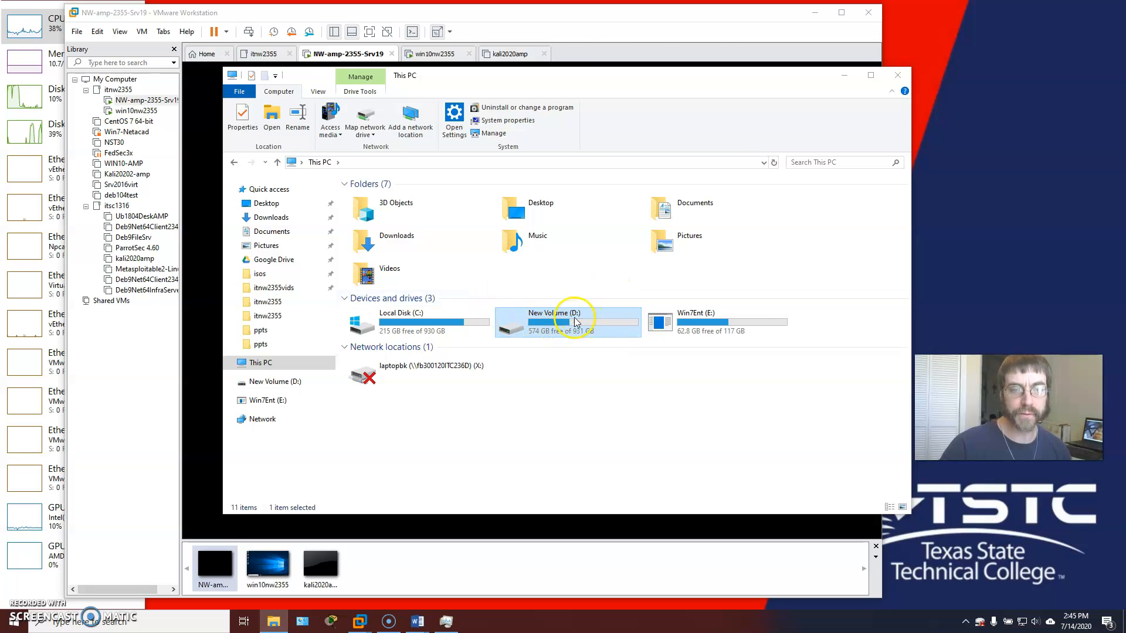
# - Back in the wizard, browse to the vms folder on New Volume (D:) as the VM location
pyautogui.click(847, 76)
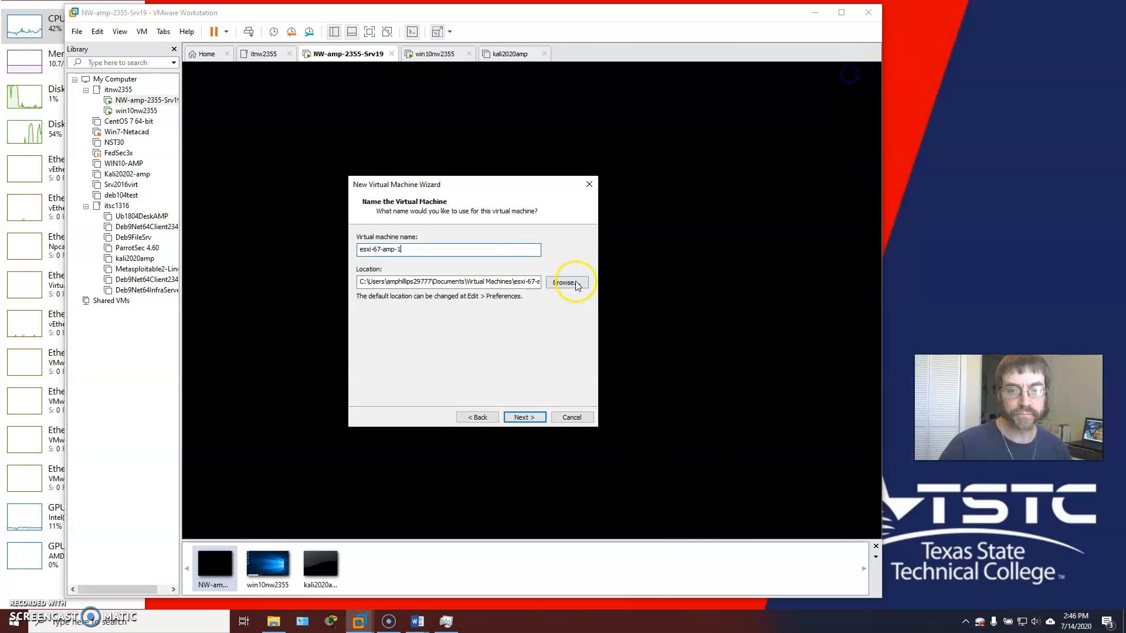
pyautogui.click(567, 285)
pyautogui.scroll(-2, 539, 305)
pyautogui.scroll(-3, 540, 328)
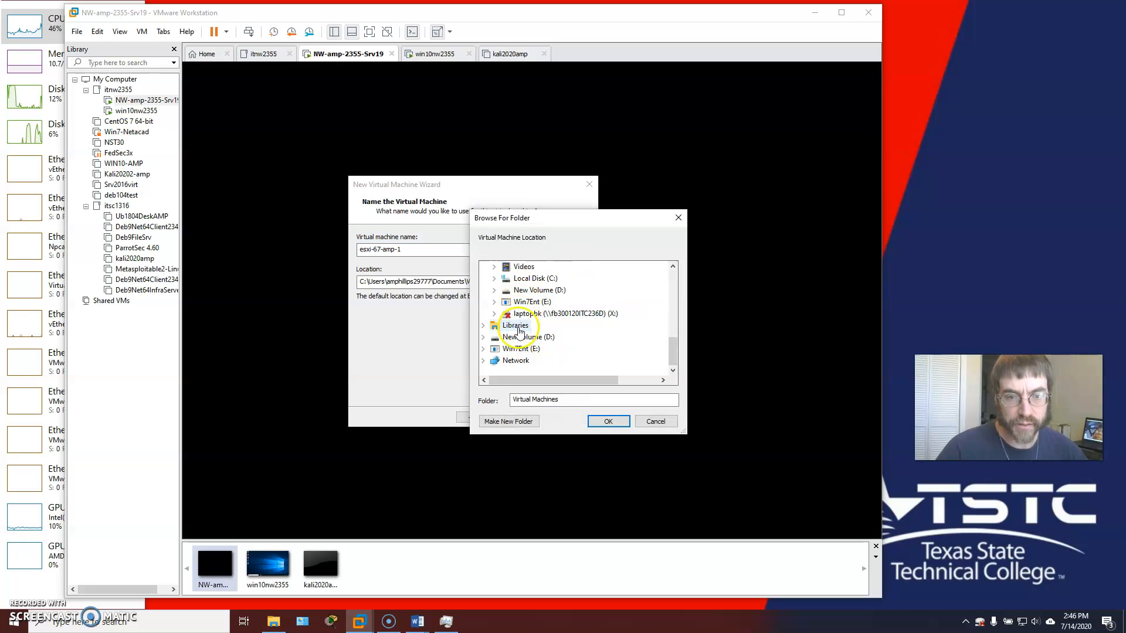
pyautogui.doubleClick(526, 337)
pyautogui.doubleClick(523, 339)
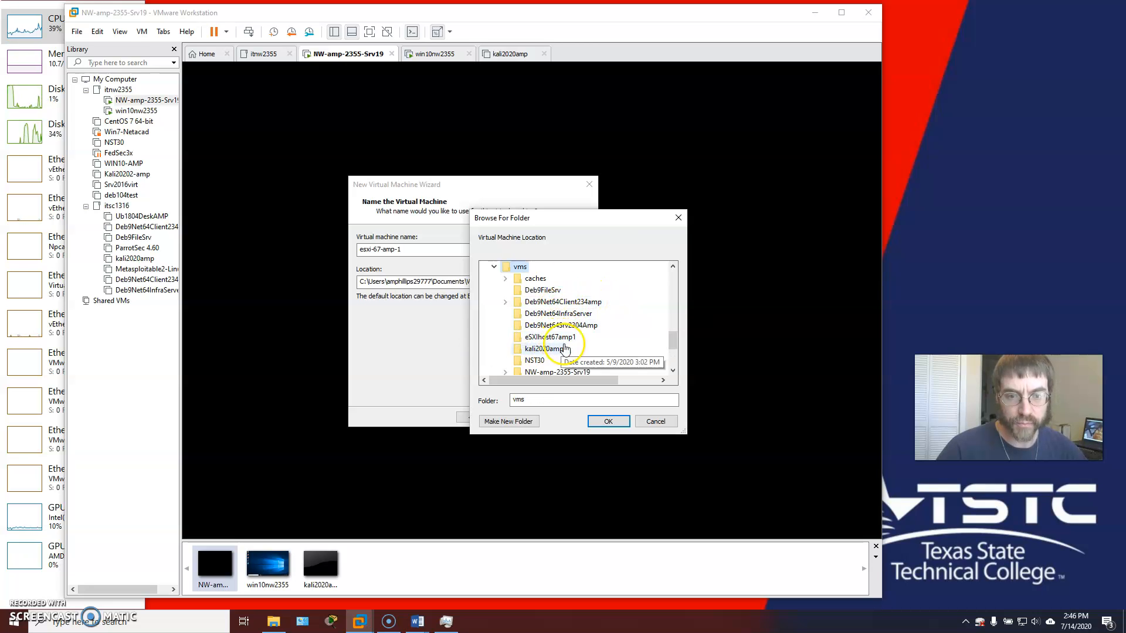
pyautogui.click(561, 338)
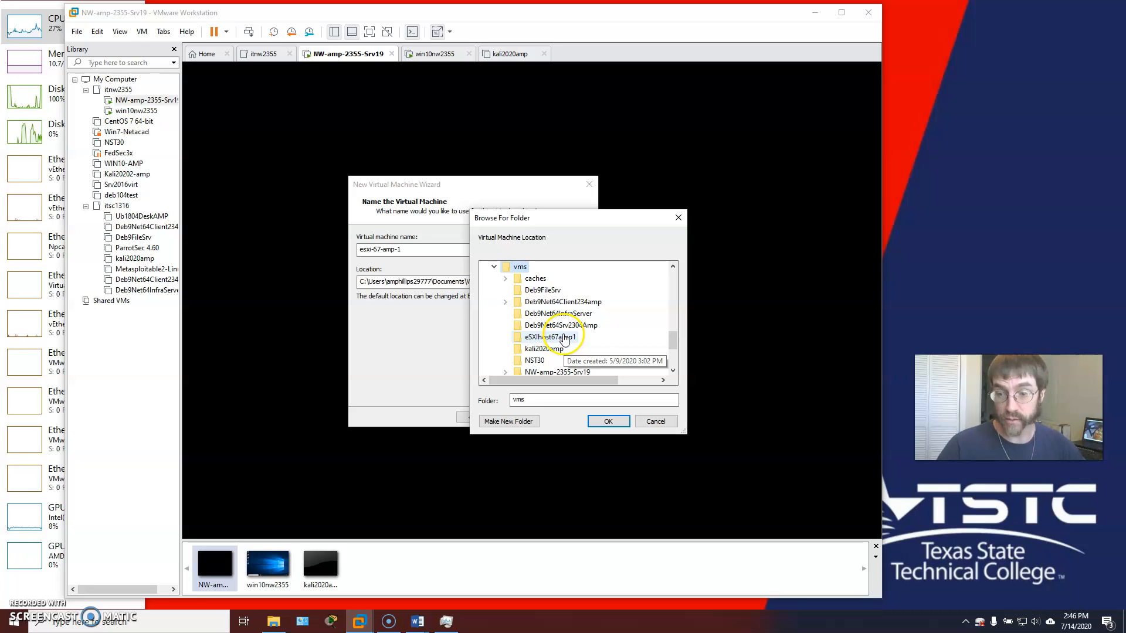
pyautogui.scroll(-1, 564, 339)
pyautogui.scroll(-1, 574, 317)
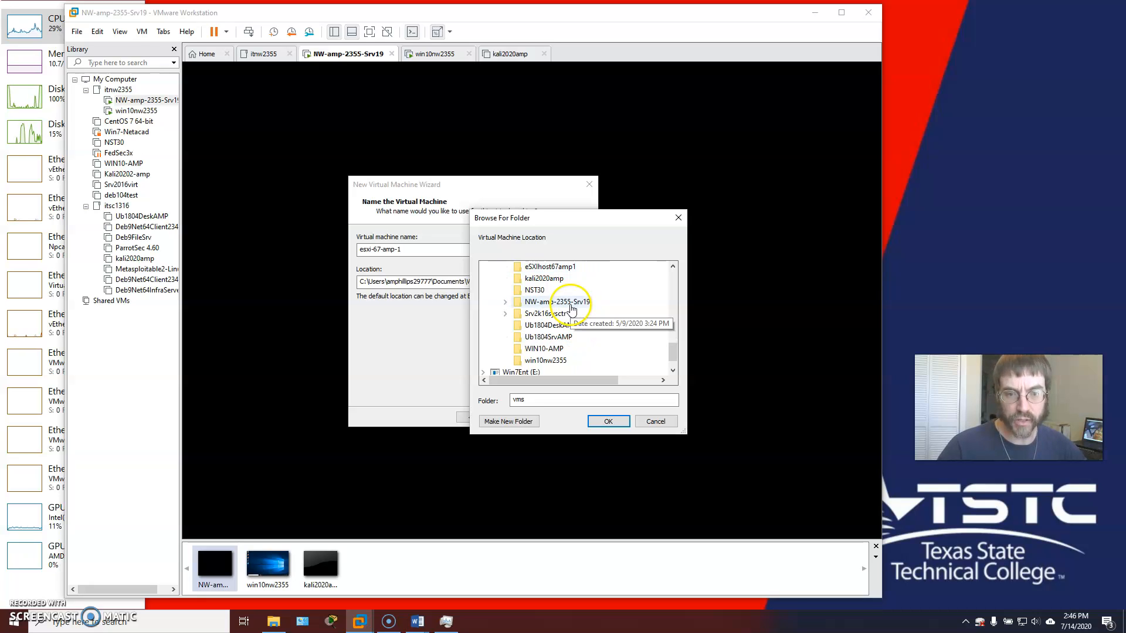
pyautogui.scroll(3, 568, 310)
pyautogui.scroll(-2, 563, 307)
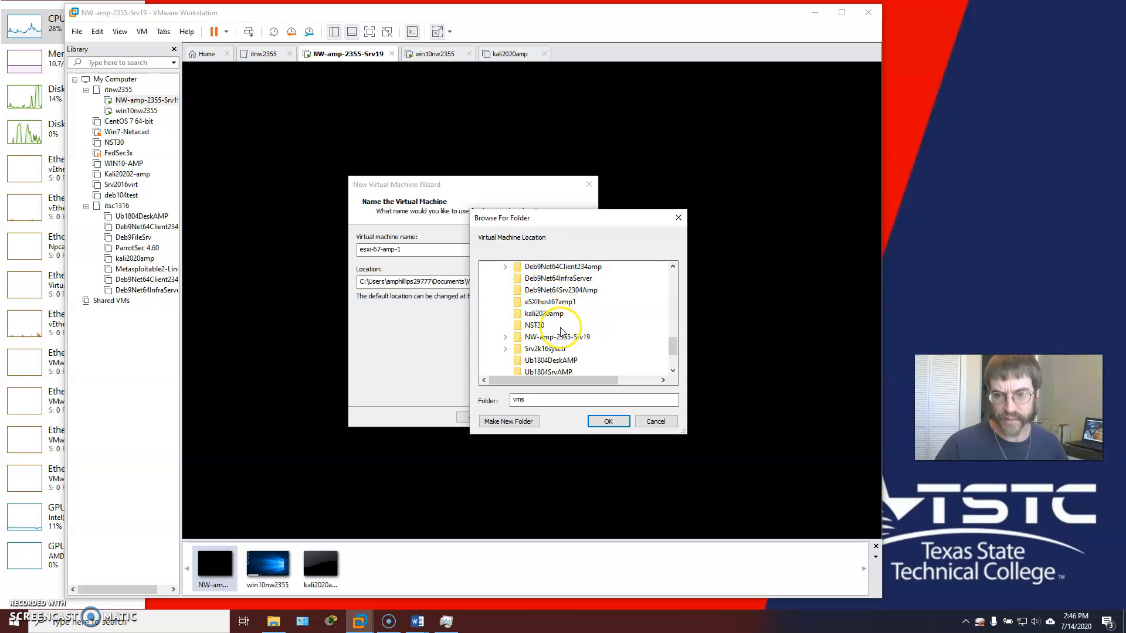
pyautogui.click(609, 421)
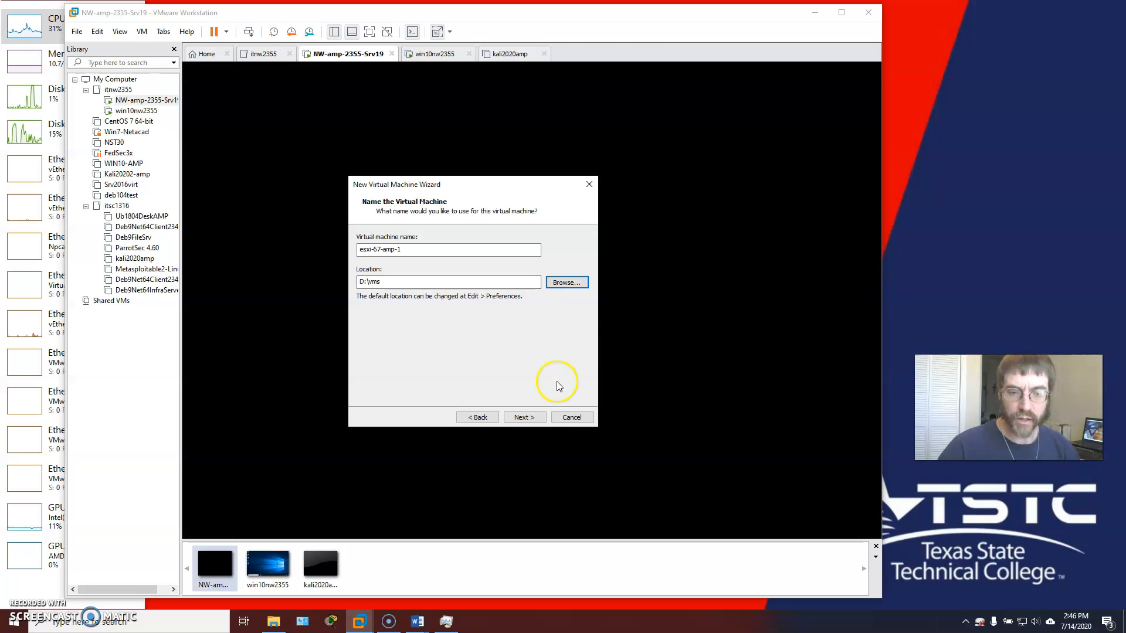
# - Keep the 40.0 GB disk, store it as a single file, and reach the Ready to Create summary
pyautogui.click(524, 418)
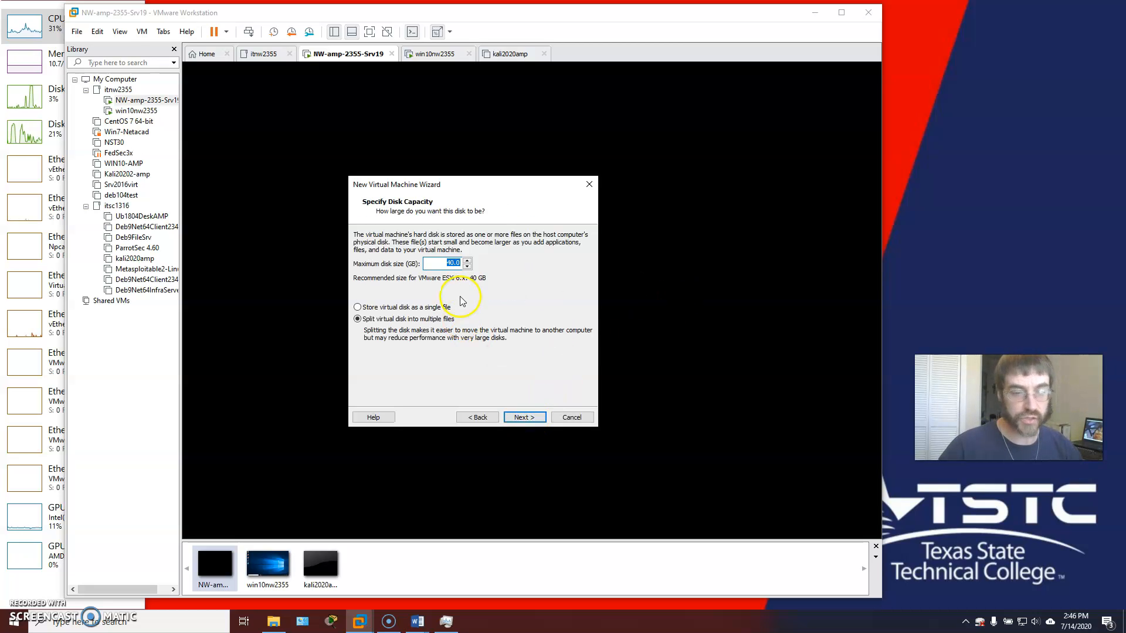
pyautogui.hotkey('alt', 'Tab')
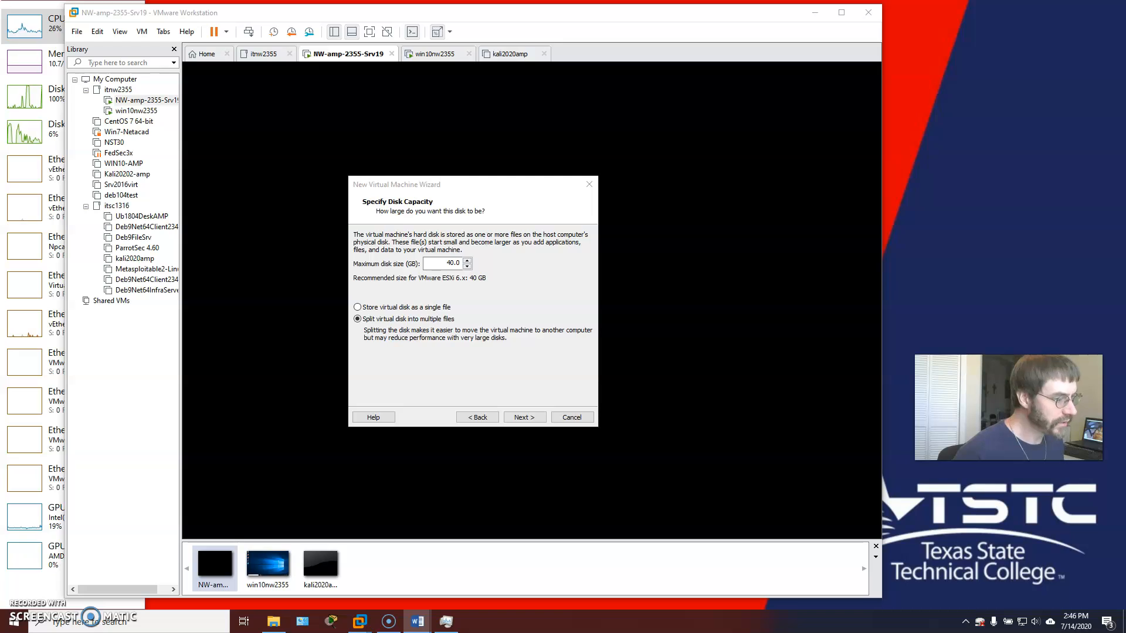
pyautogui.click(359, 306)
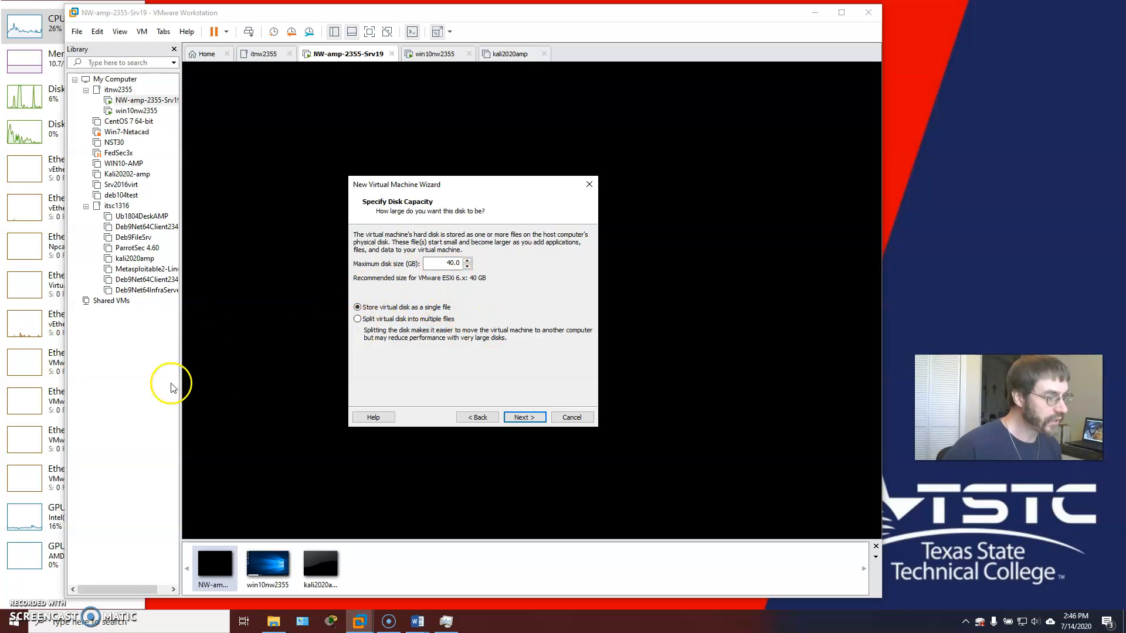
pyautogui.click(526, 418)
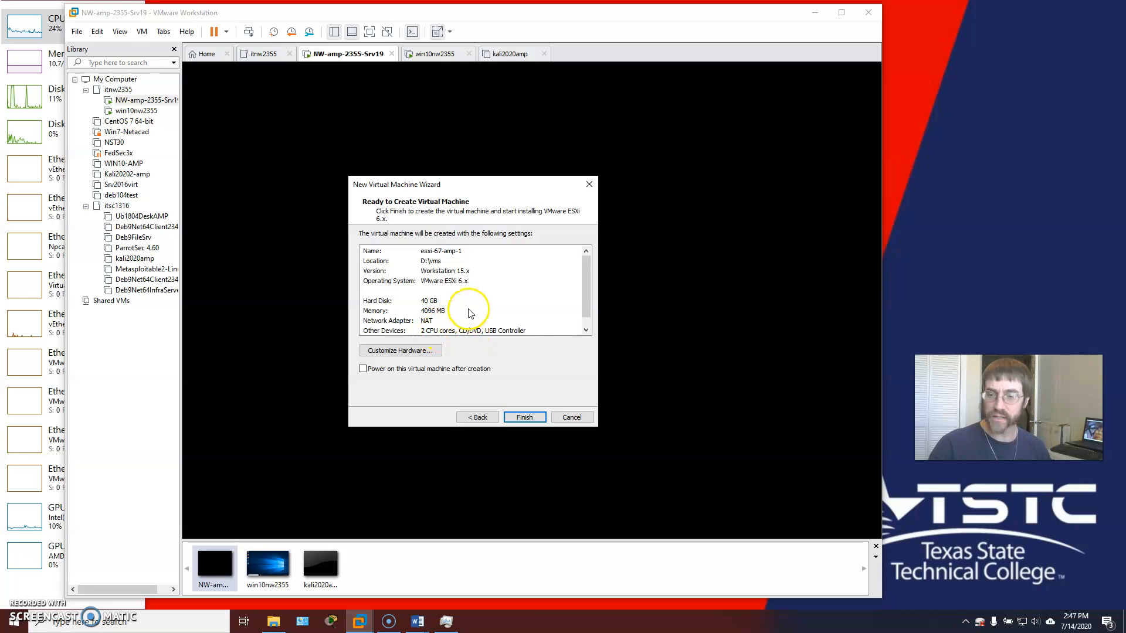
# - Enable power-on after creation and finish creating esxi-67-amp-1
pyautogui.click(363, 369)
pyautogui.click(362, 368)
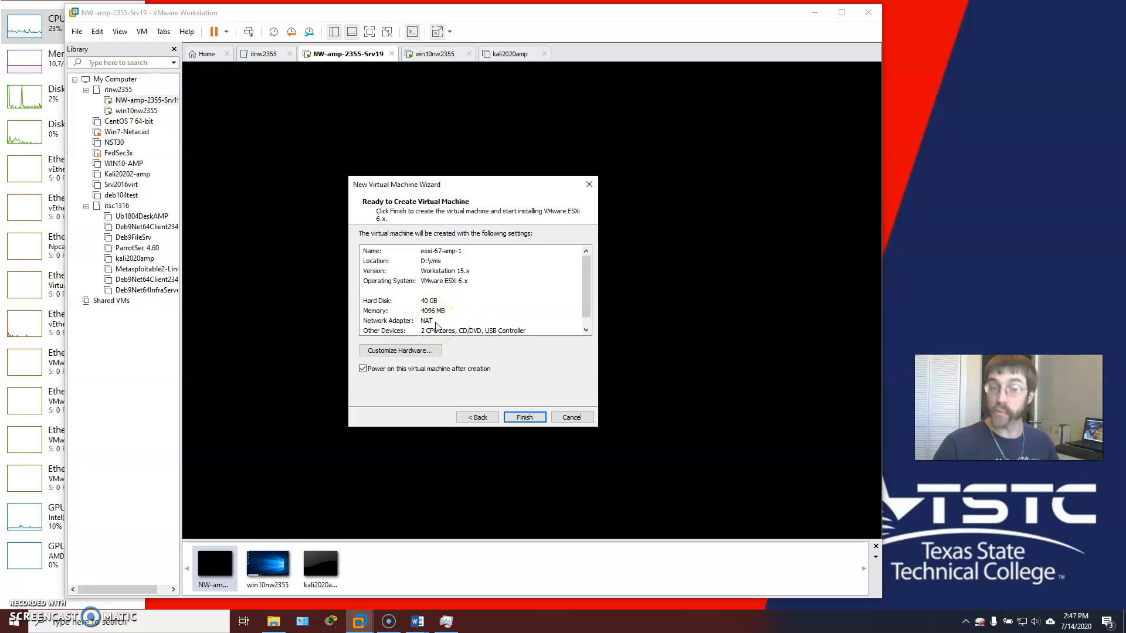
pyautogui.click(531, 417)
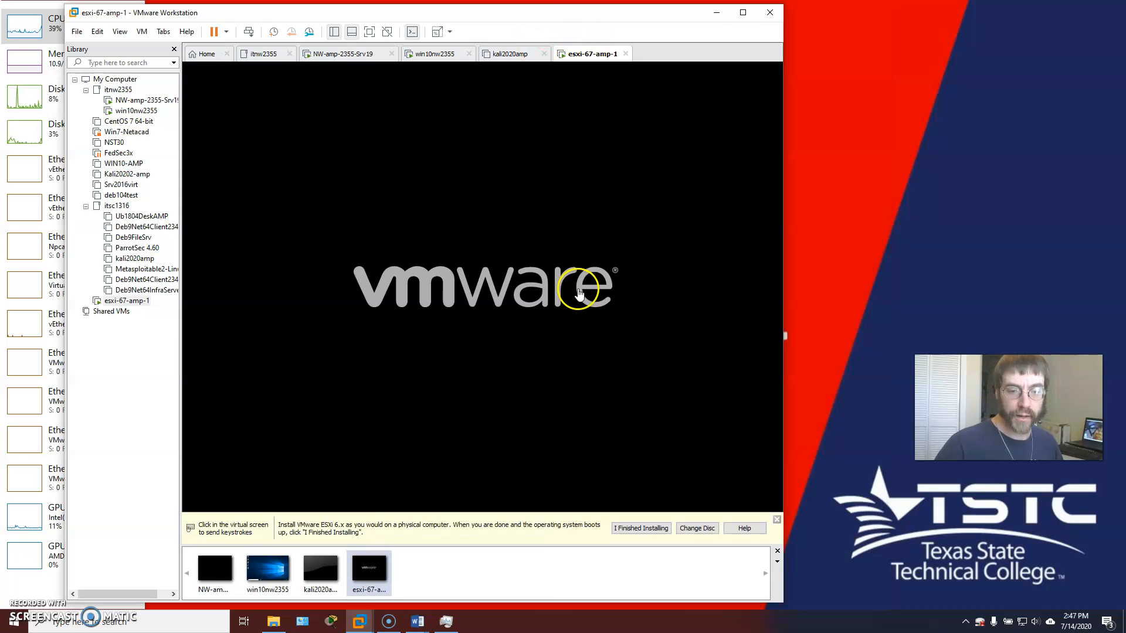
# - Maximize the VMware Workstation window while the ESXi 6.7.0 installer boots
pyautogui.click(743, 12)
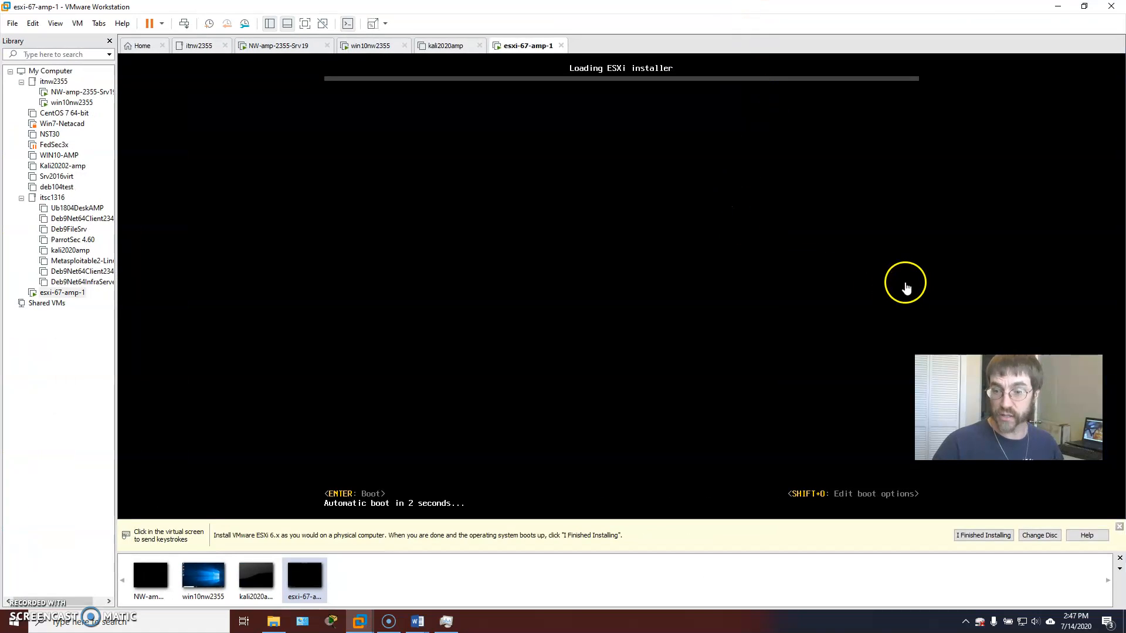